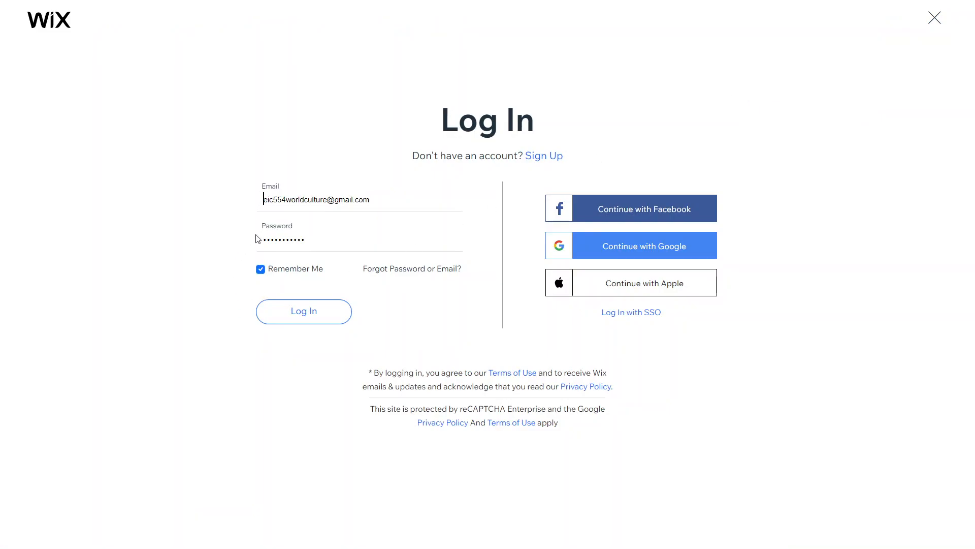
Log in to Wix with the saved account details
{"action": "left_click", "coordinate": [294, 312]}
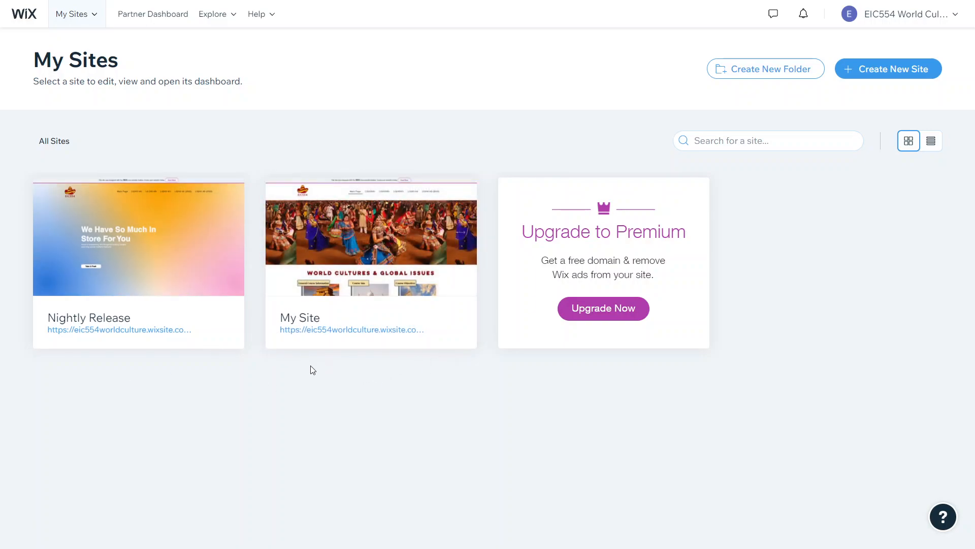
Select the Nightly Release site from My Sites to open its dashboard
{"action": "mouse_move", "coordinate": [131, 291]}
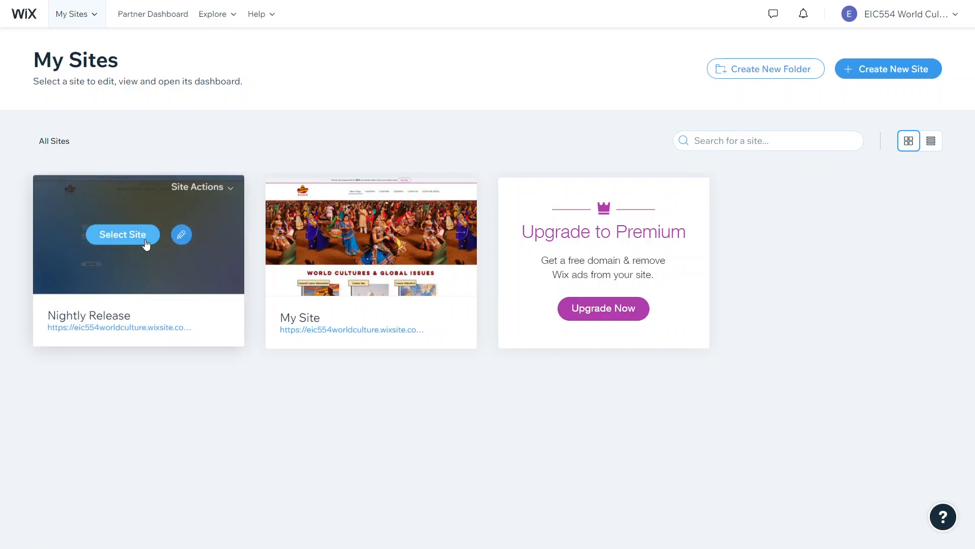
{"action": "left_click", "coordinate": [120, 239]}
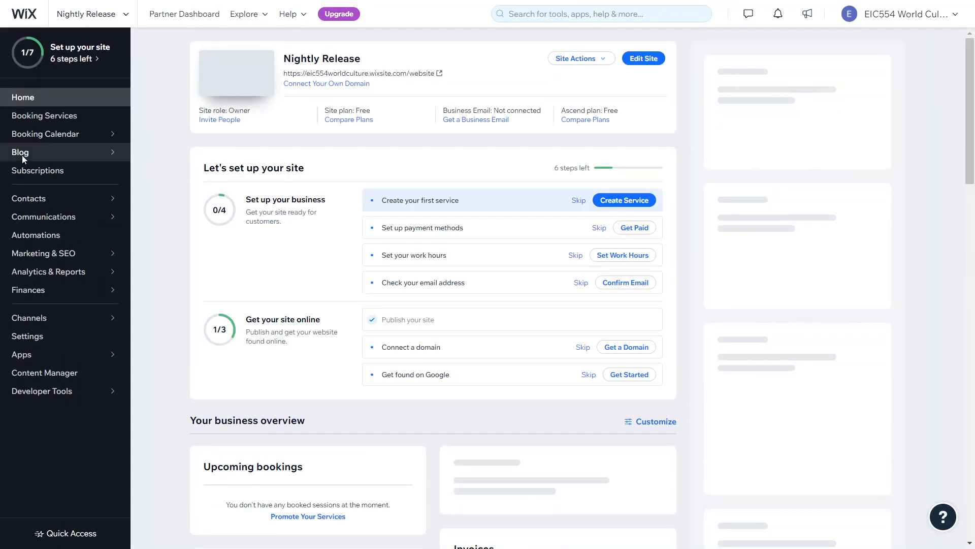
Create a new blank post from the site's Blog overview
{"action": "left_click", "coordinate": [31, 152]}
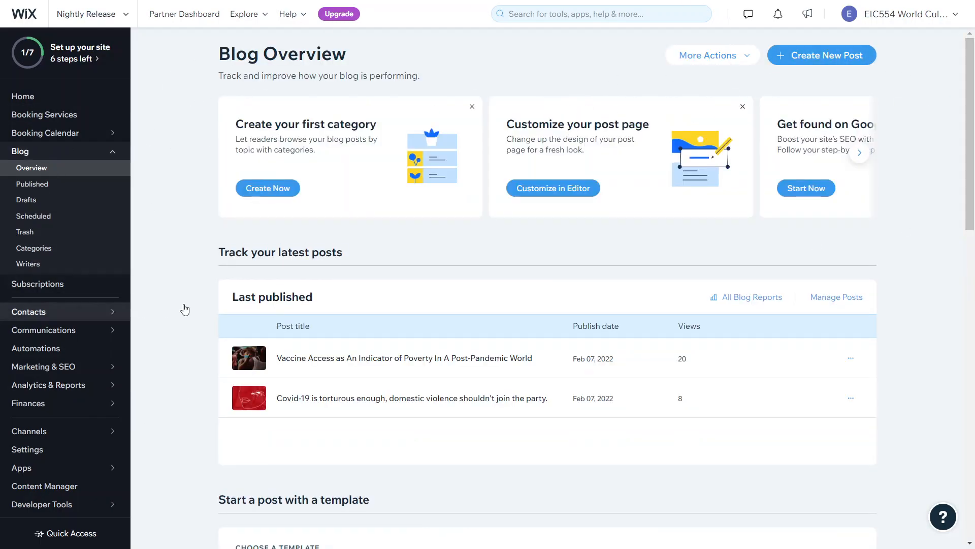
{"action": "left_click", "coordinate": [836, 60]}
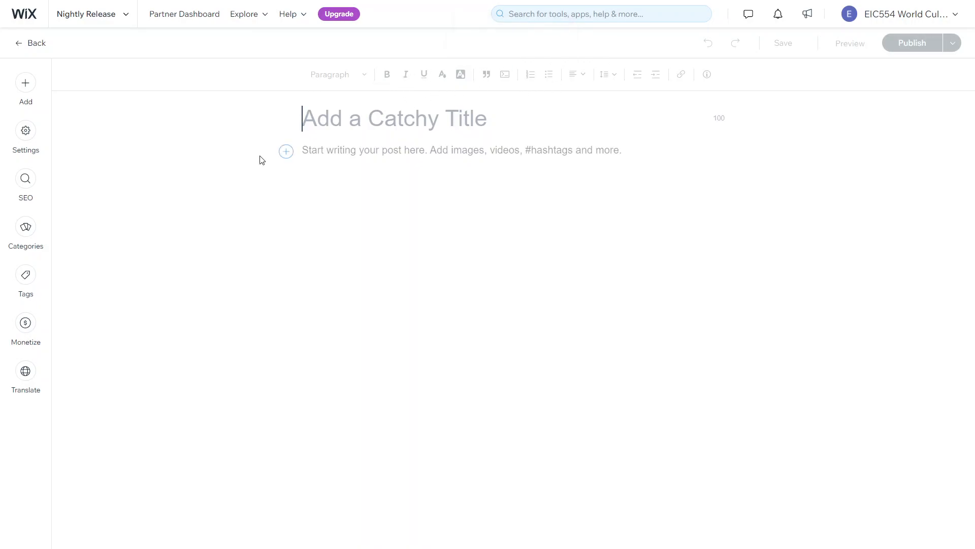
Paste the COVID-19 vaccine essay into the post body
{"action": "left_click", "coordinate": [329, 150]}
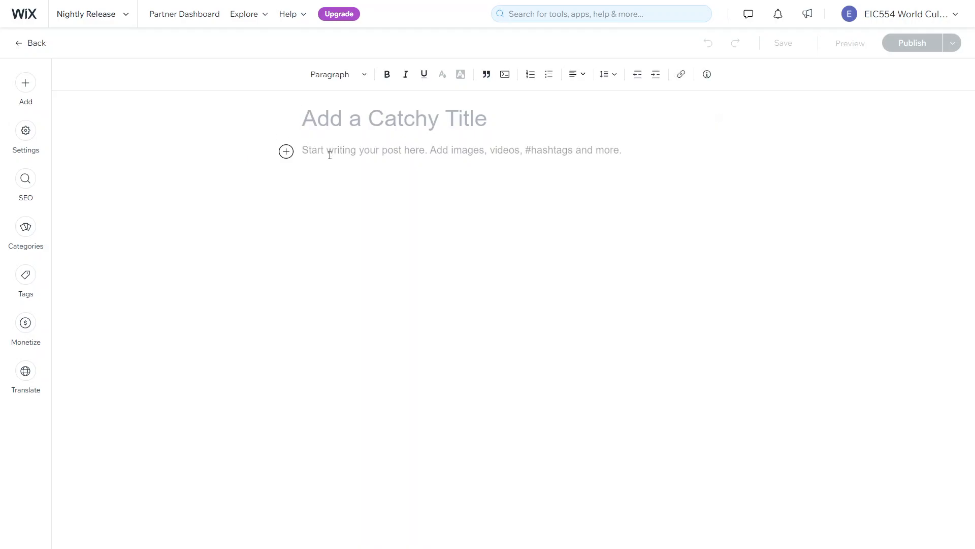
{"action": "key", "text": "ctrl+v"}
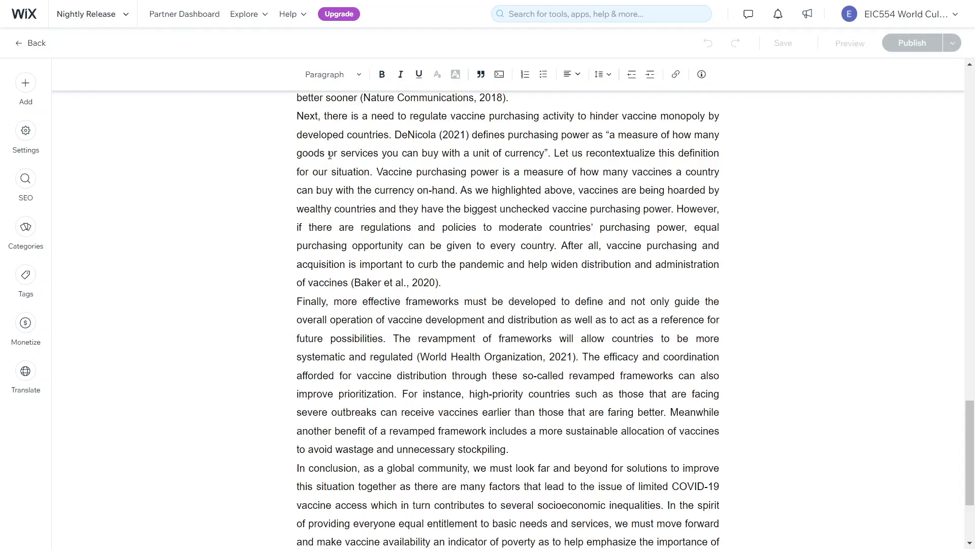
{"action": "scroll", "coordinate": [333, 156], "scroll_direction": "up", "scroll_amount": 20}
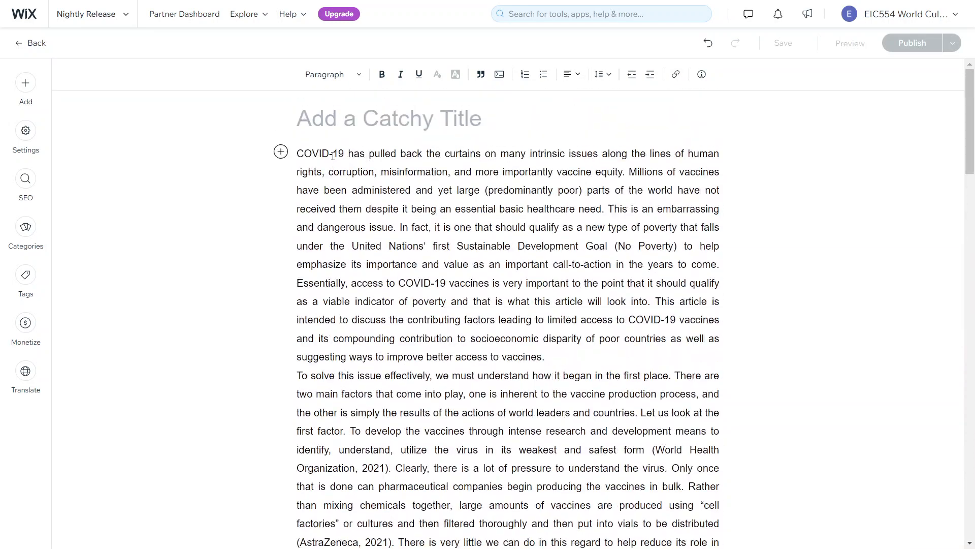
Title the post 'Aiman's Article' and add a blank line after the first paragraph
{"action": "left_click", "coordinate": [341, 125]}
{"action": "type", "text": "Ai"}
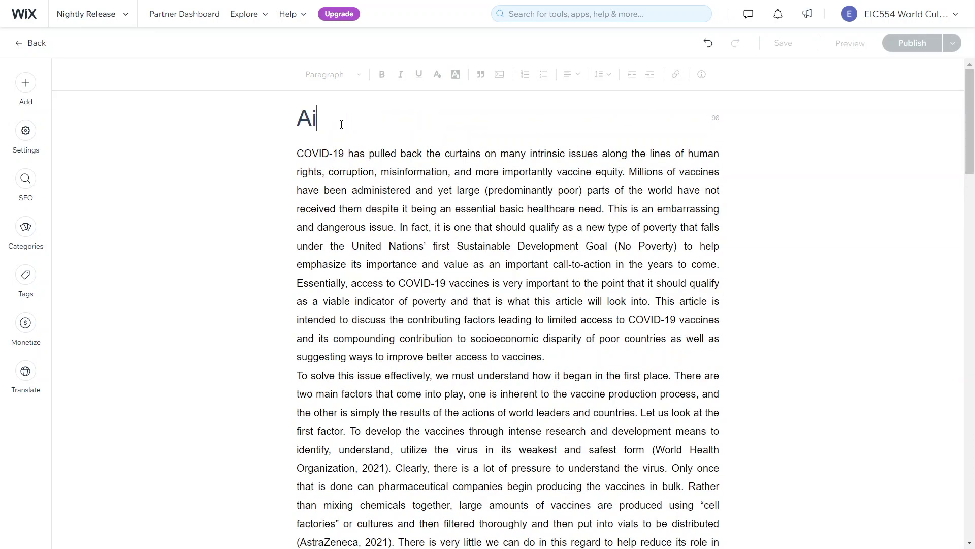
{"action": "type", "text": "man's Art"}
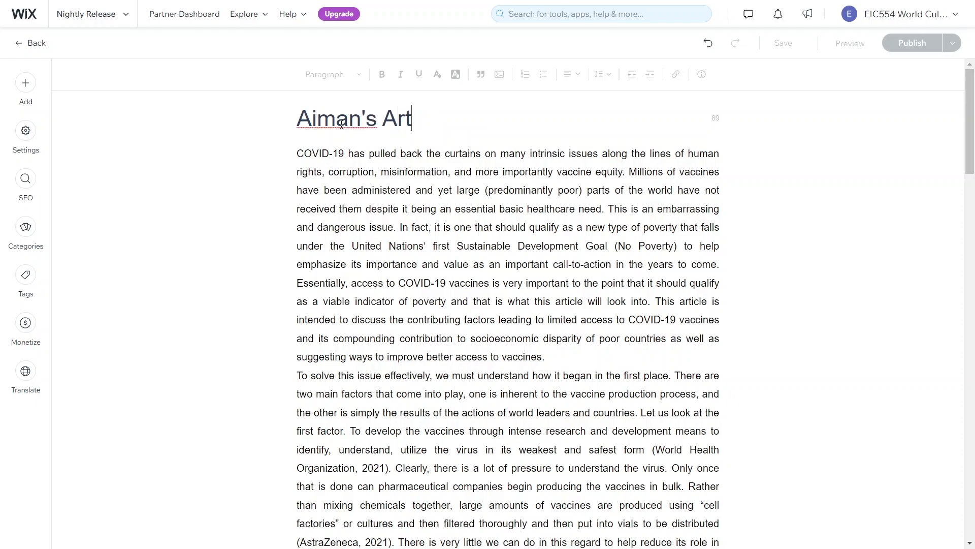
{"action": "type", "text": "icle"}
{"action": "left_click", "coordinate": [551, 354]}
{"action": "key", "text": "Return"}
{"action": "key", "text": "Return"}
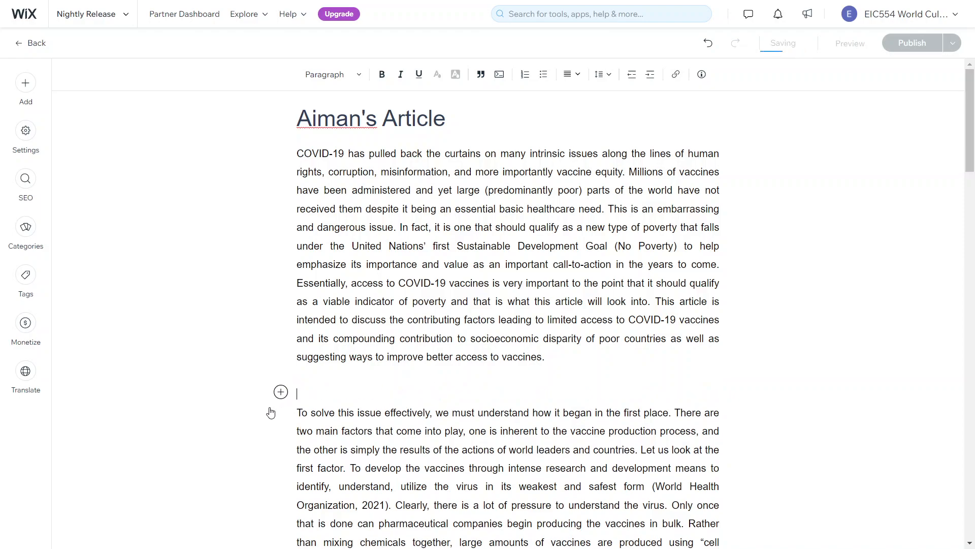
Insert the black-and-white Japanese street food market photo on the empty line
{"action": "left_click", "coordinate": [280, 394]}
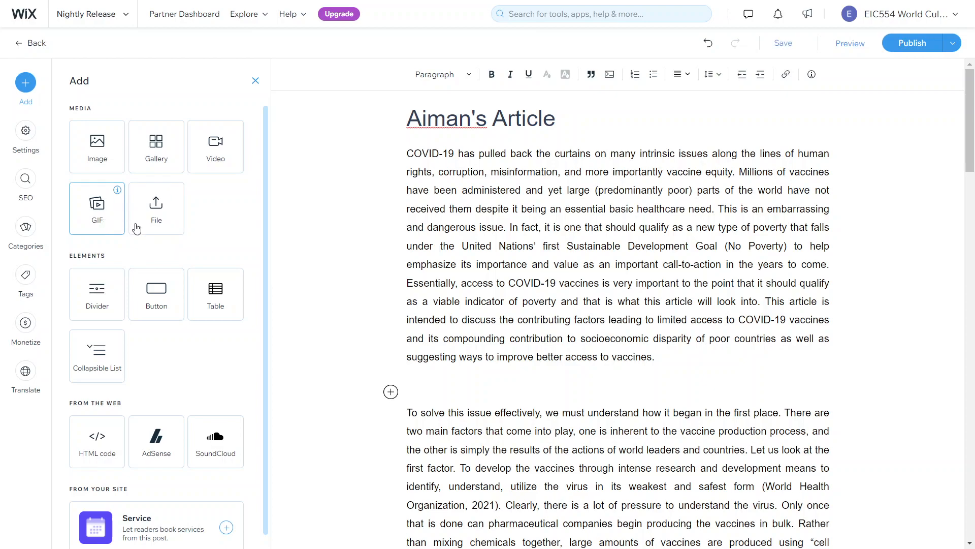
{"action": "left_click", "coordinate": [95, 150]}
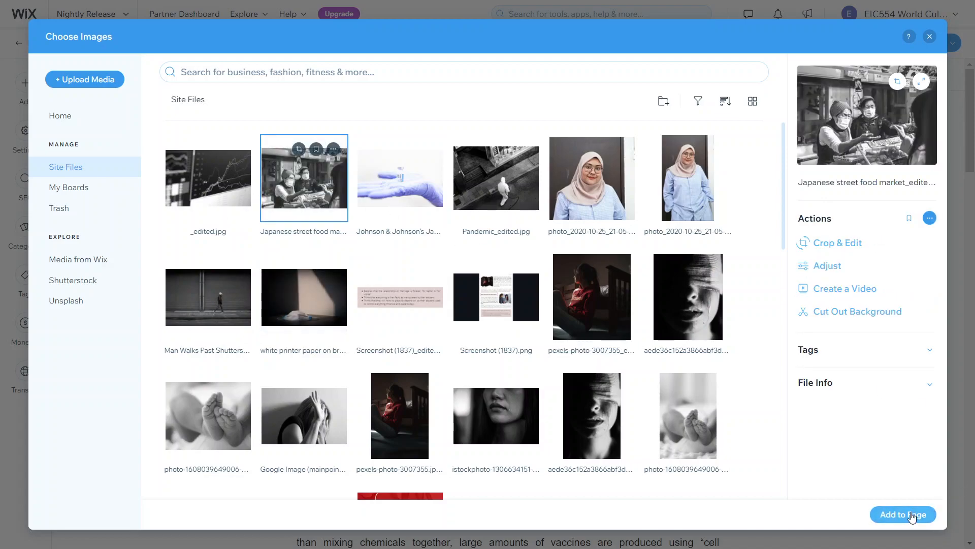
{"action": "left_click", "coordinate": [903, 514]}
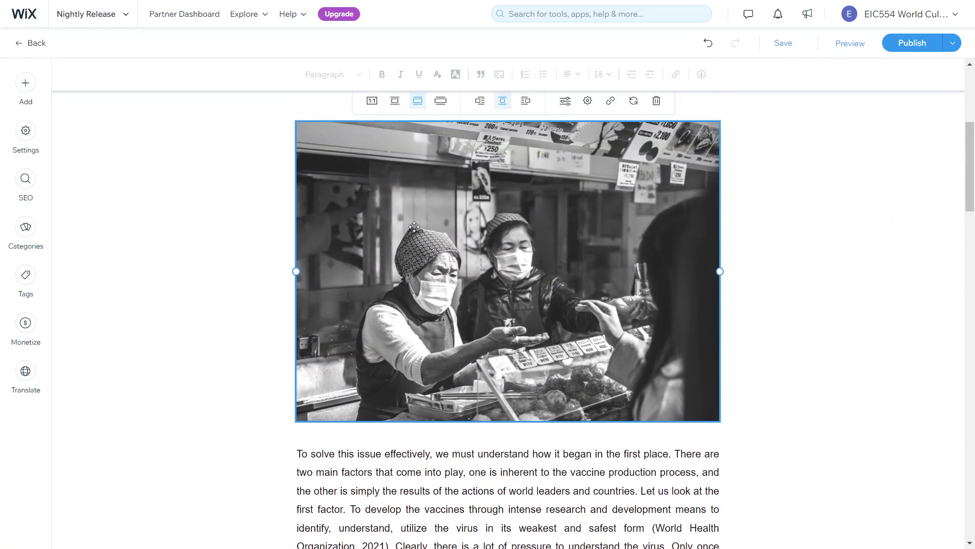
Try the photo's alignment options and settle on a small, centered image
{"action": "scroll", "coordinate": [355, 174], "scroll_direction": "up", "scroll_amount": 1}
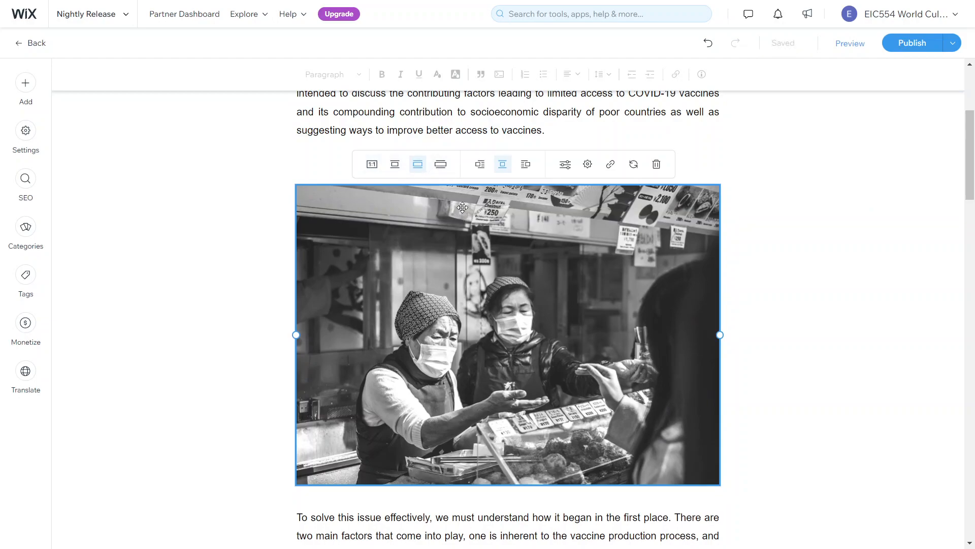
{"action": "left_click", "coordinate": [480, 166]}
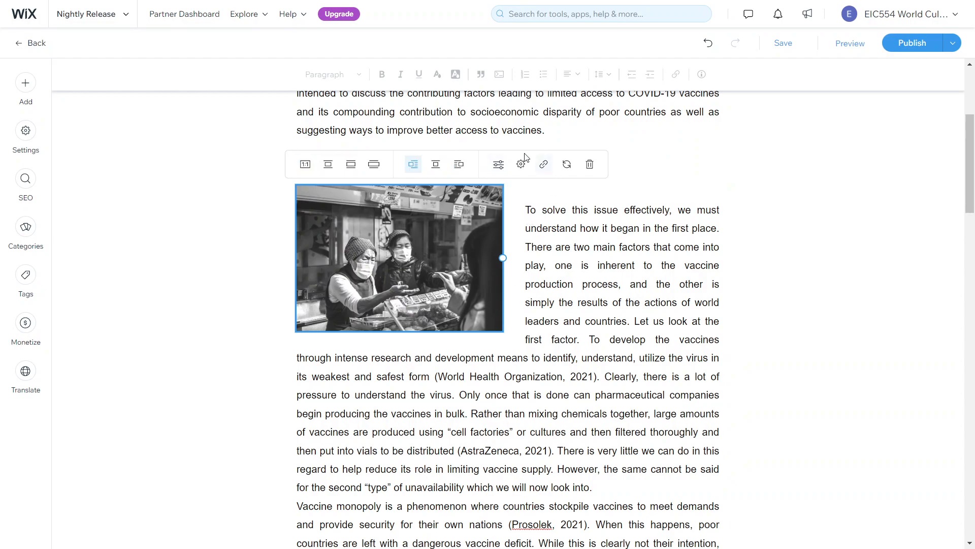
{"action": "left_click", "coordinate": [459, 165]}
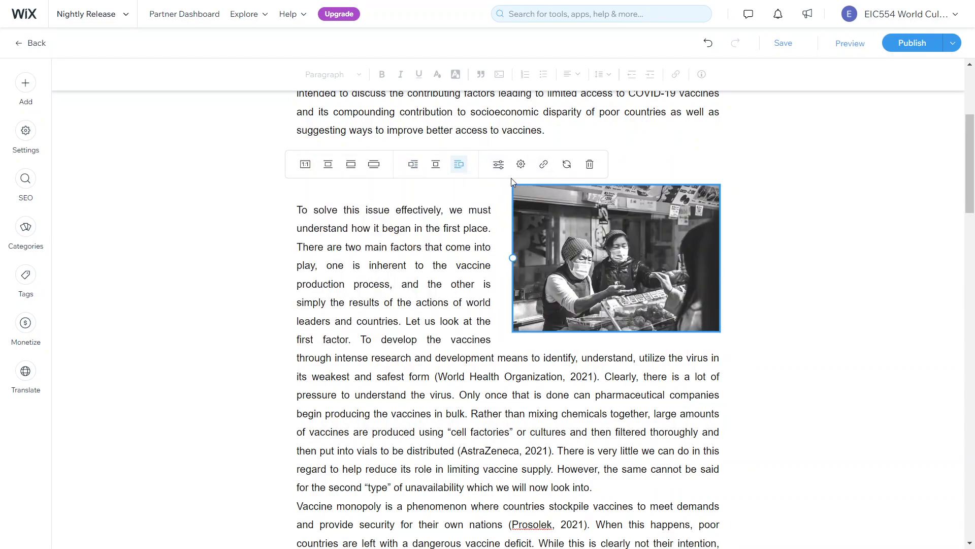
{"action": "left_click", "coordinate": [435, 163]}
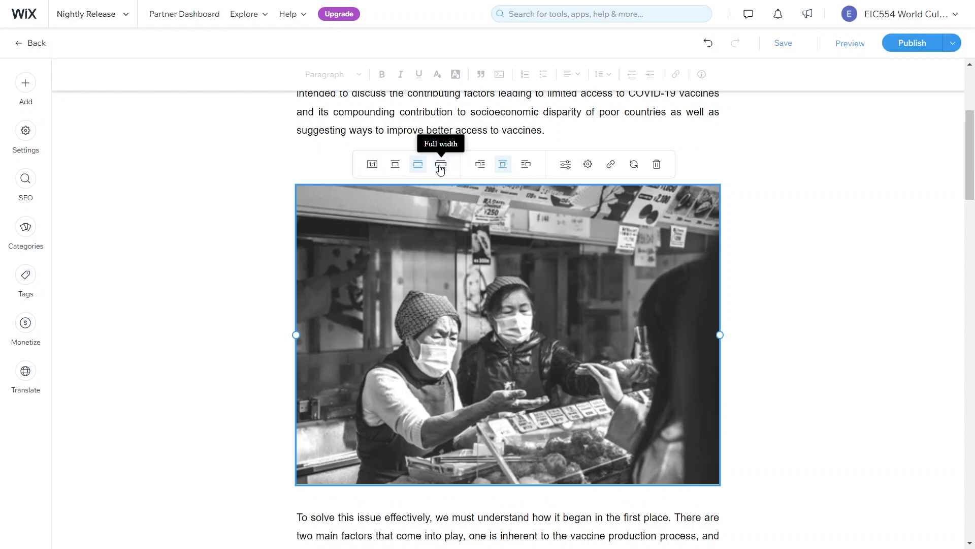
{"action": "left_click", "coordinate": [440, 170]}
{"action": "left_click", "coordinate": [395, 168]}
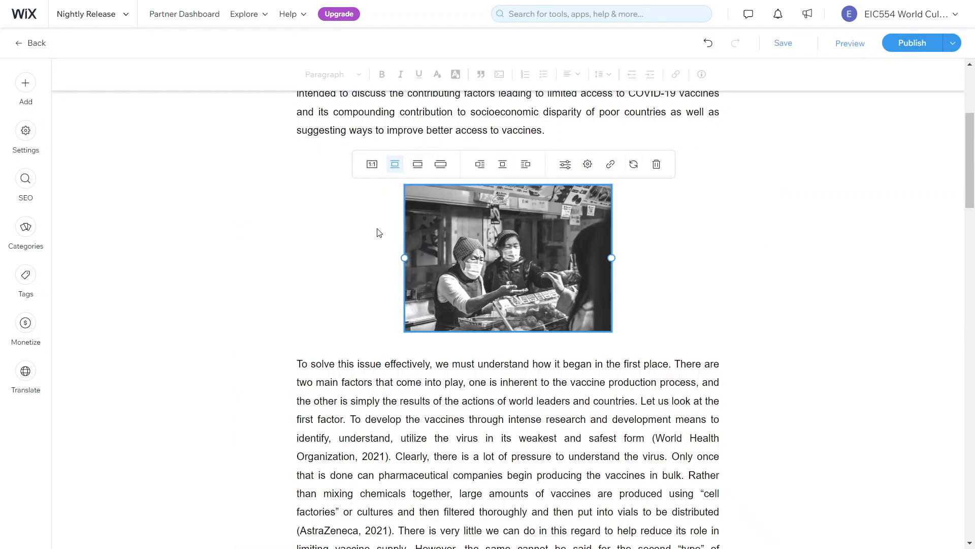
{"action": "scroll", "coordinate": [377, 232], "scroll_direction": "up", "scroll_amount": 1}
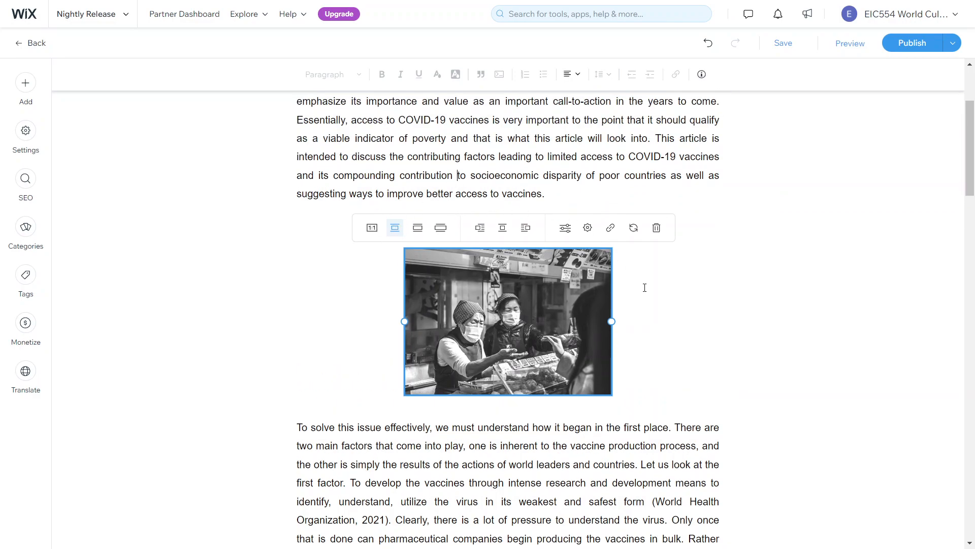
{"action": "scroll", "coordinate": [443, 348], "scroll_direction": "up", "scroll_amount": 2}
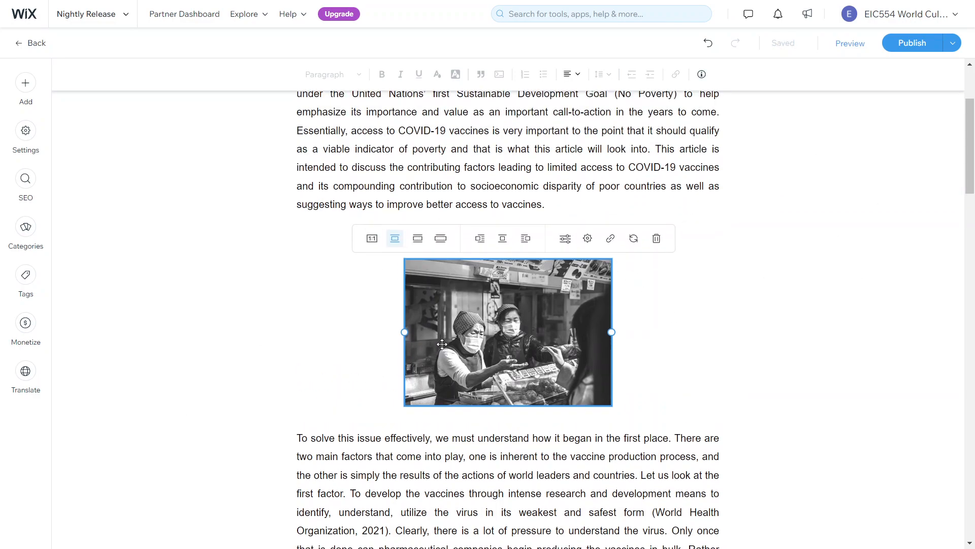
{"action": "scroll", "coordinate": [442, 349], "scroll_direction": "up", "scroll_amount": 1}
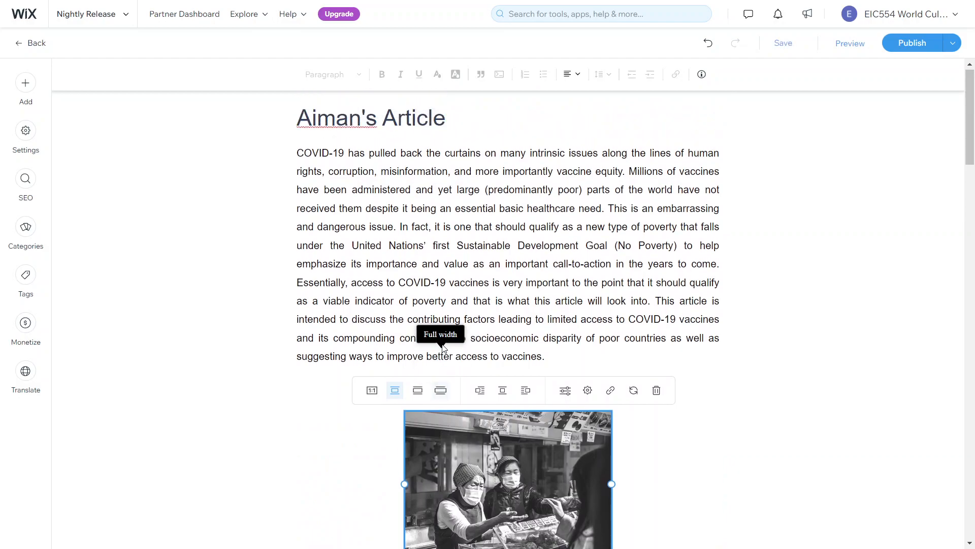
In the post settings, choose + New Author from the Author dropdown
{"action": "left_click", "coordinate": [27, 133]}
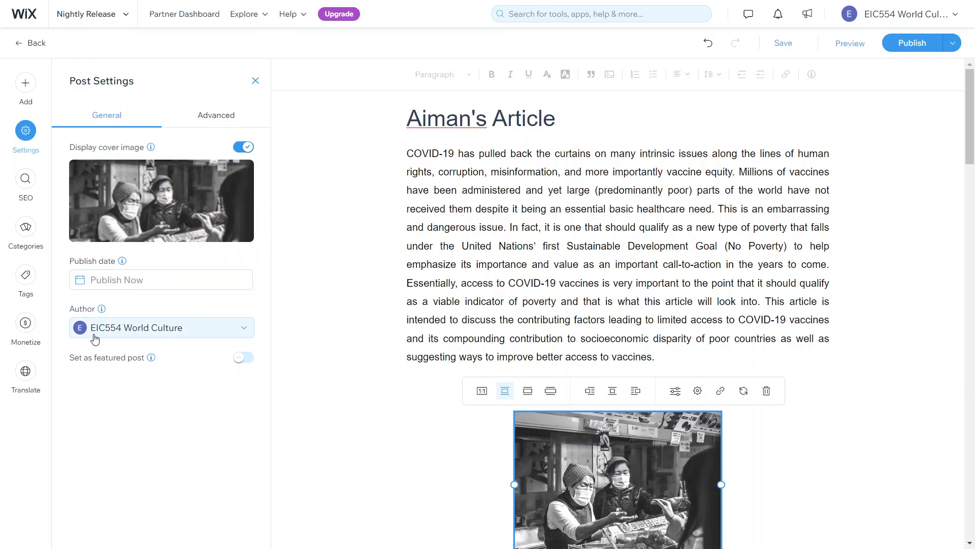
{"action": "left_click", "coordinate": [132, 338]}
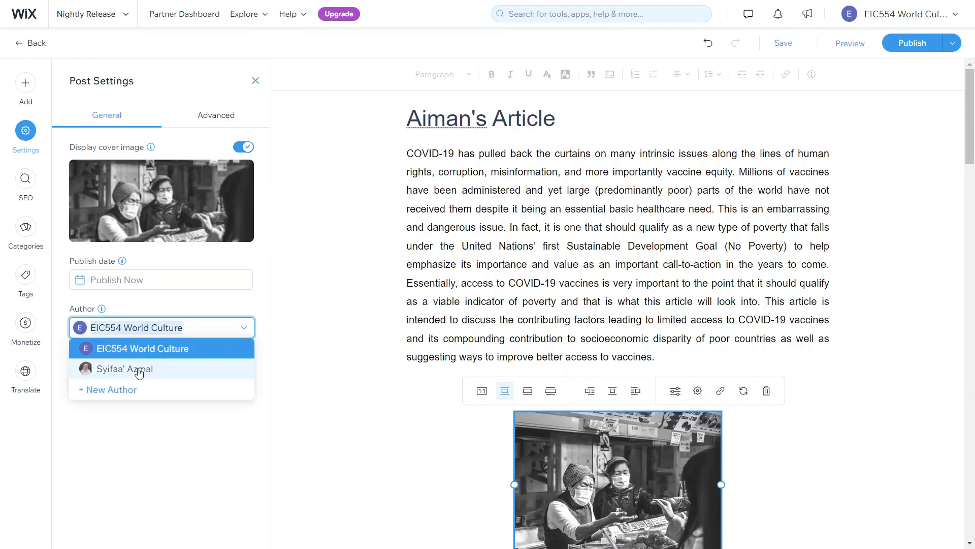
{"action": "left_click", "coordinate": [121, 389]}
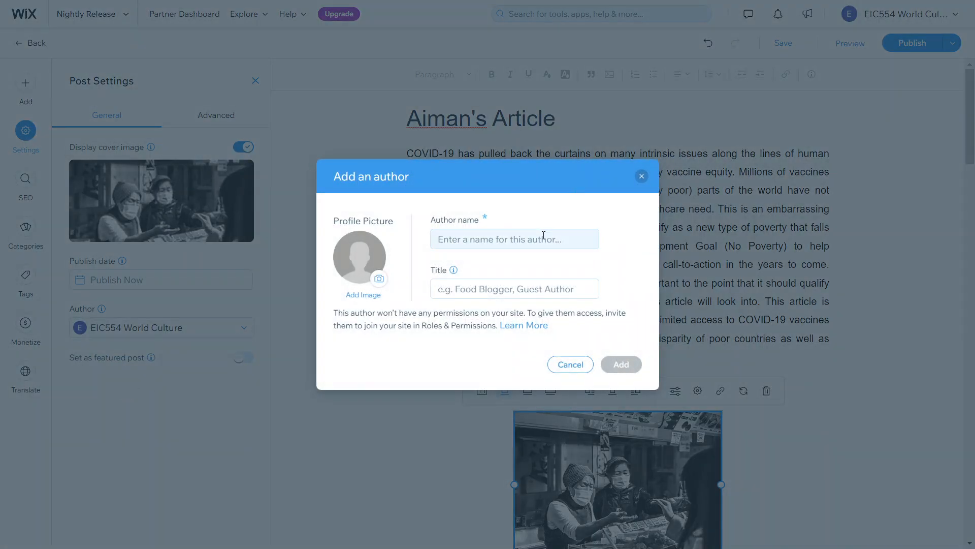
Enter the new author's name and the title 'Unicorn!', then open the profile-picture image library
{"action": "left_click", "coordinate": [541, 240]}
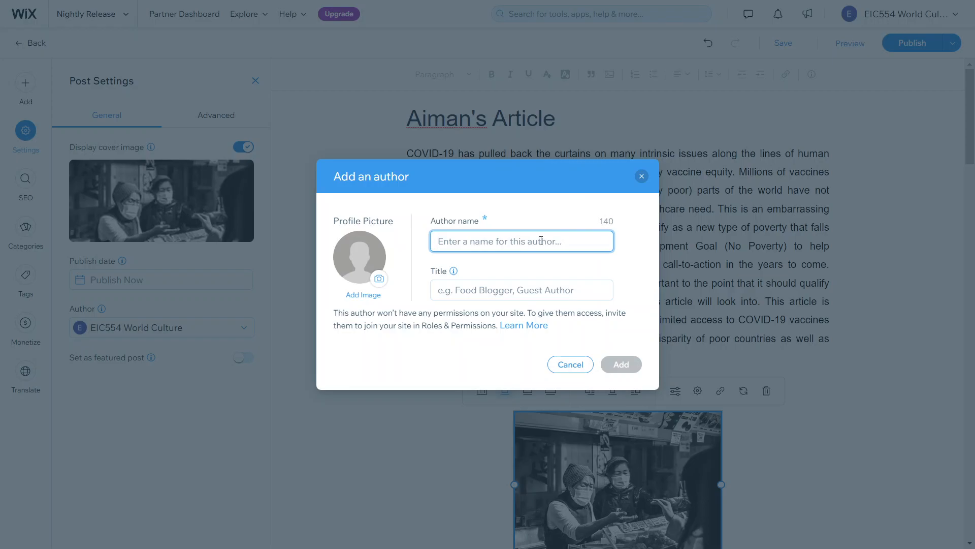
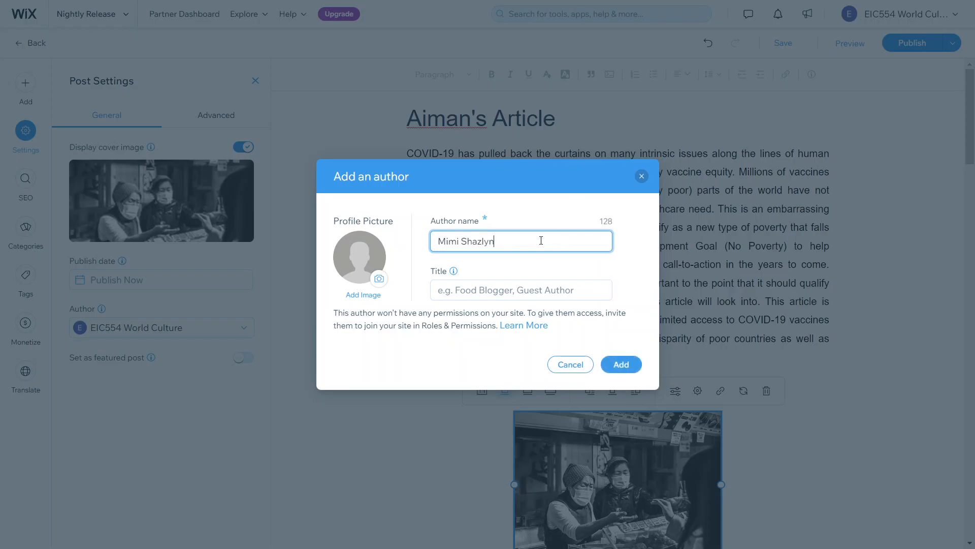
{"action": "key", "text": "Tab"}
{"action": "type", "text": "Unicorn!"}
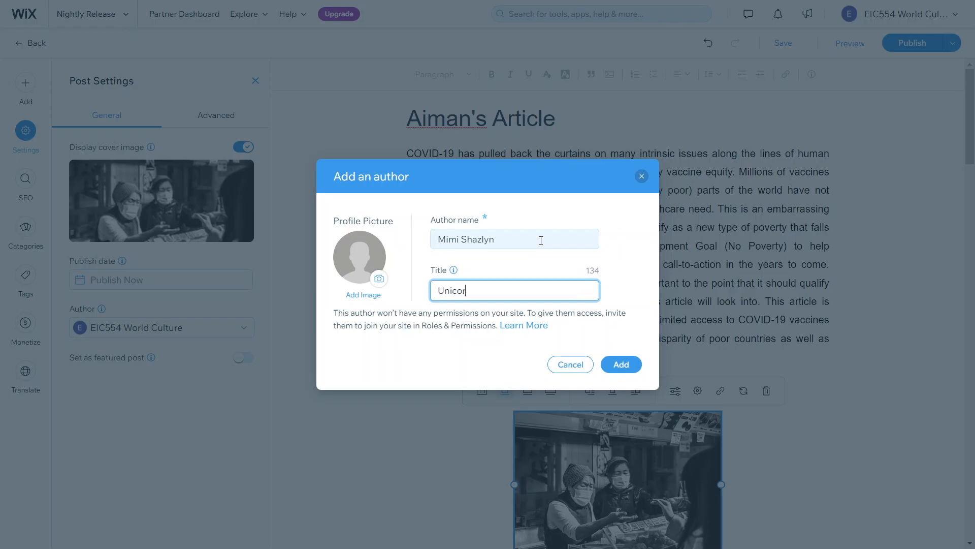
{"action": "left_click", "coordinate": [385, 287]}
{"action": "left_click", "coordinate": [383, 260]}
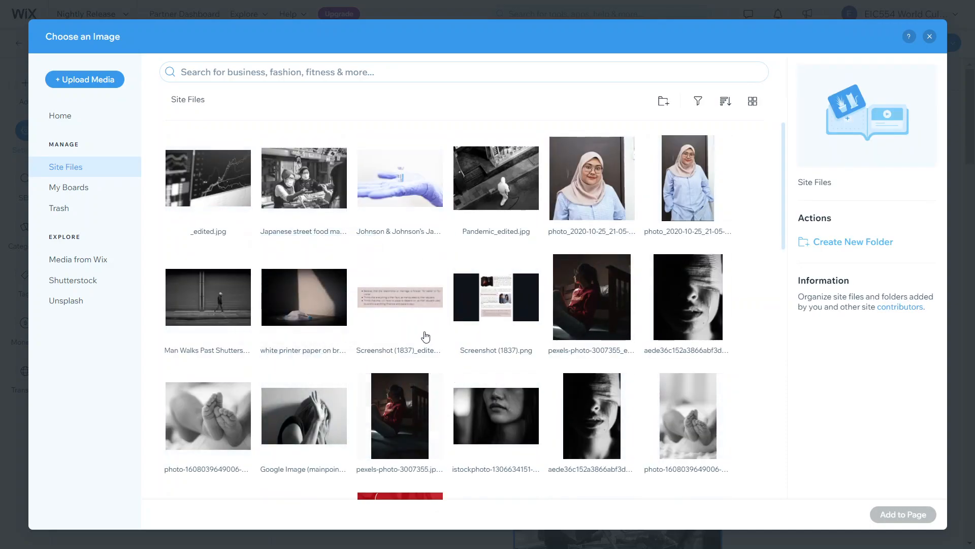
Use the Domestic-violence-under-lockdown photo from Site Files as the author's profile picture
{"action": "scroll", "coordinate": [425, 337], "scroll_direction": "down", "scroll_amount": 1}
{"action": "scroll", "coordinate": [511, 336], "scroll_direction": "down", "scroll_amount": 2}
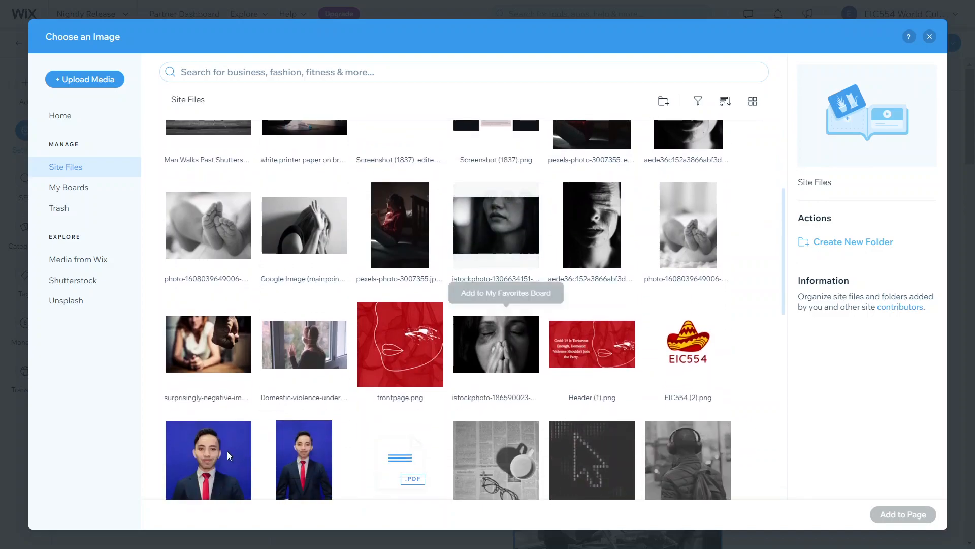
{"action": "left_click", "coordinate": [294, 359]}
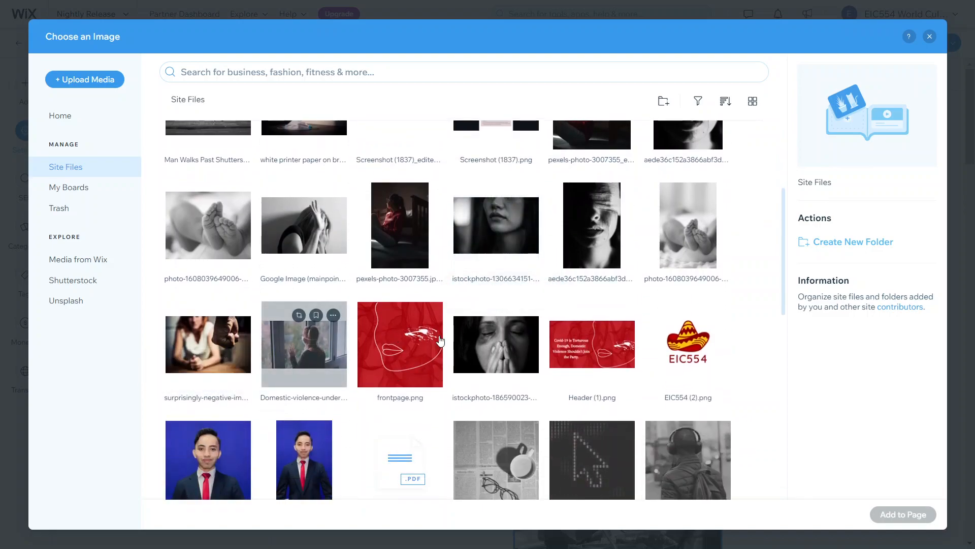
{"action": "left_click", "coordinate": [891, 515]}
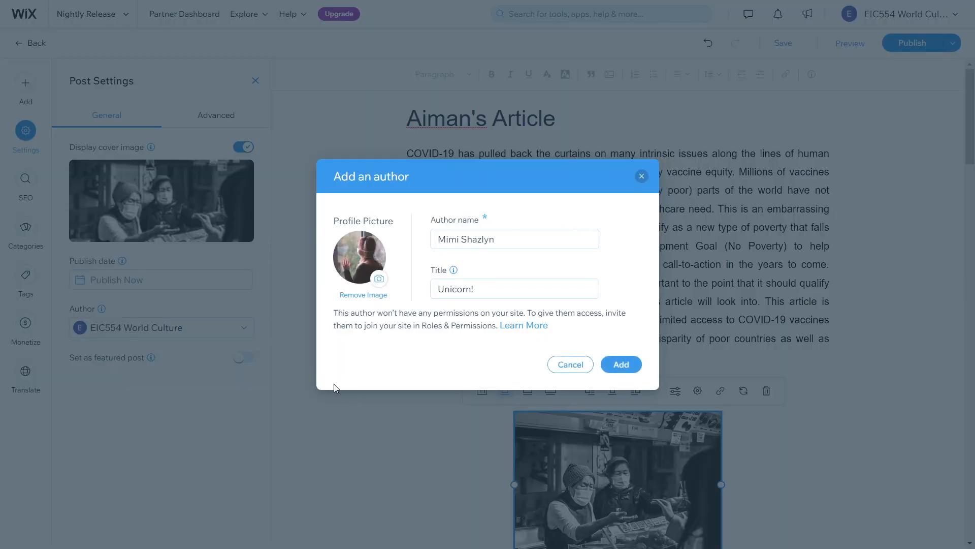
Add the new author, dismiss the Author added notice, and publish the post
{"action": "left_click", "coordinate": [635, 370]}
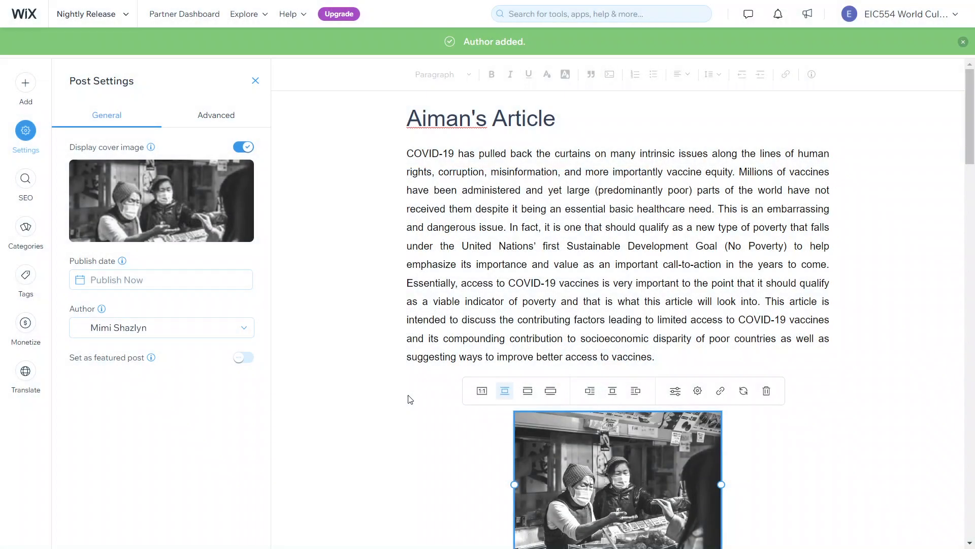
{"action": "left_click", "coordinate": [964, 42]}
{"action": "left_click", "coordinate": [922, 44]}
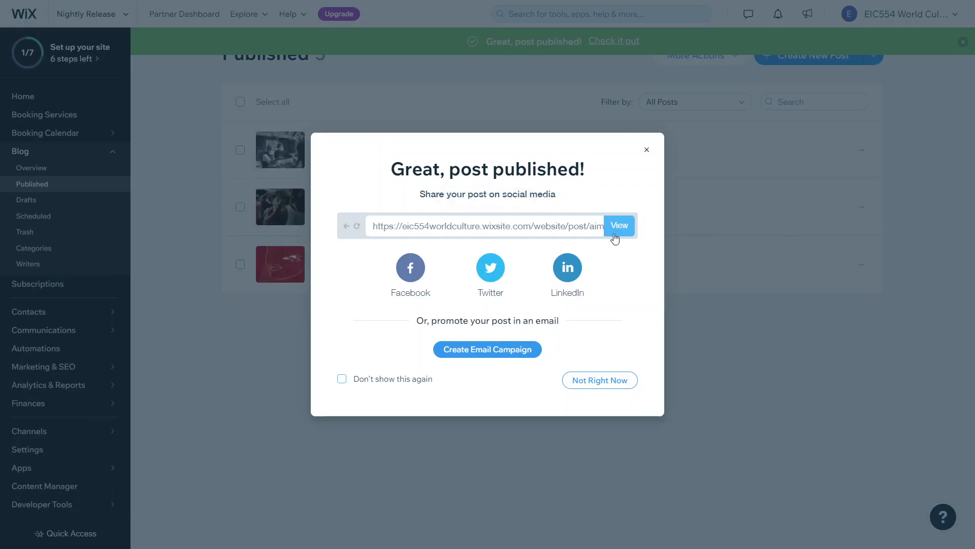
Open the live 'Aiman's Article' page, scroll through the essay and photo, then exit full screen
{"action": "left_click", "coordinate": [617, 233]}
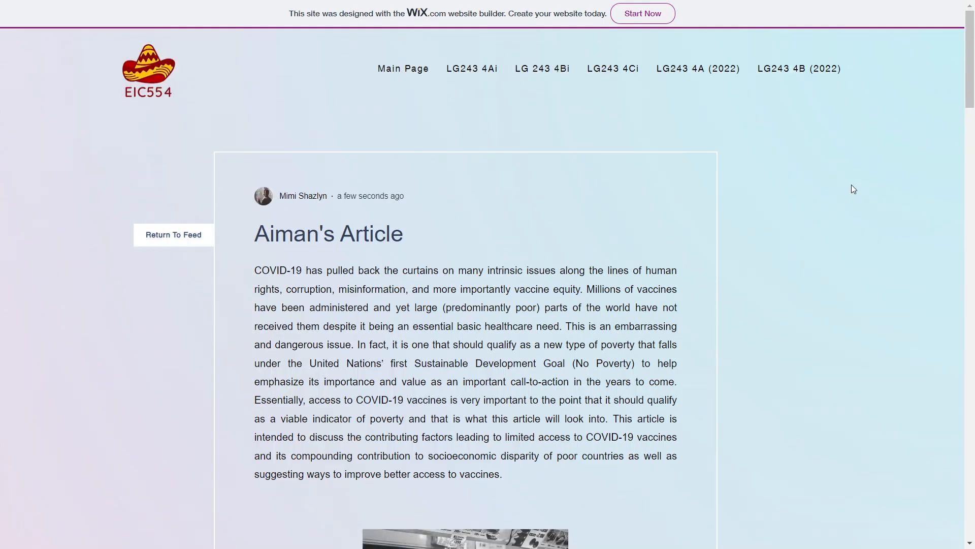
{"action": "scroll", "coordinate": [854, 189], "scroll_direction": "down", "scroll_amount": 2}
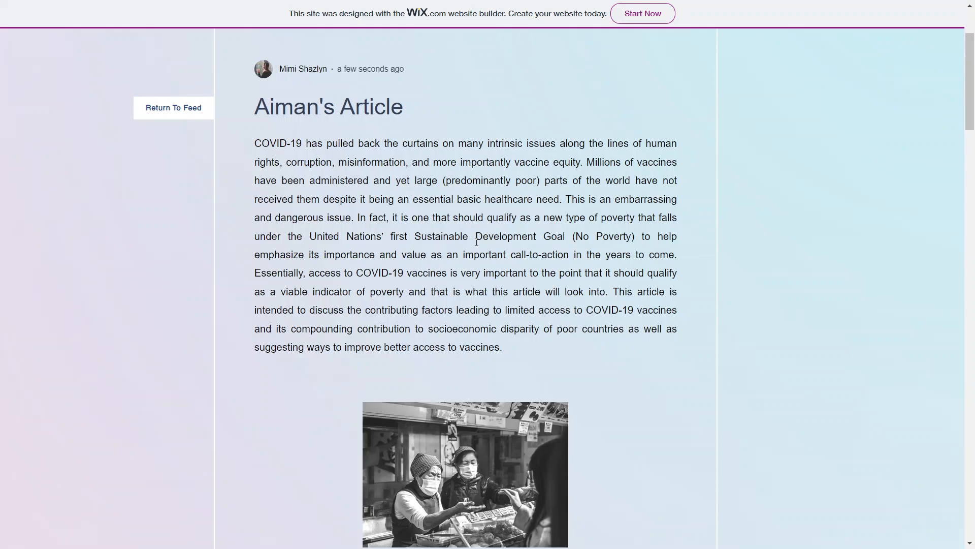
{"action": "key", "text": "F11"}
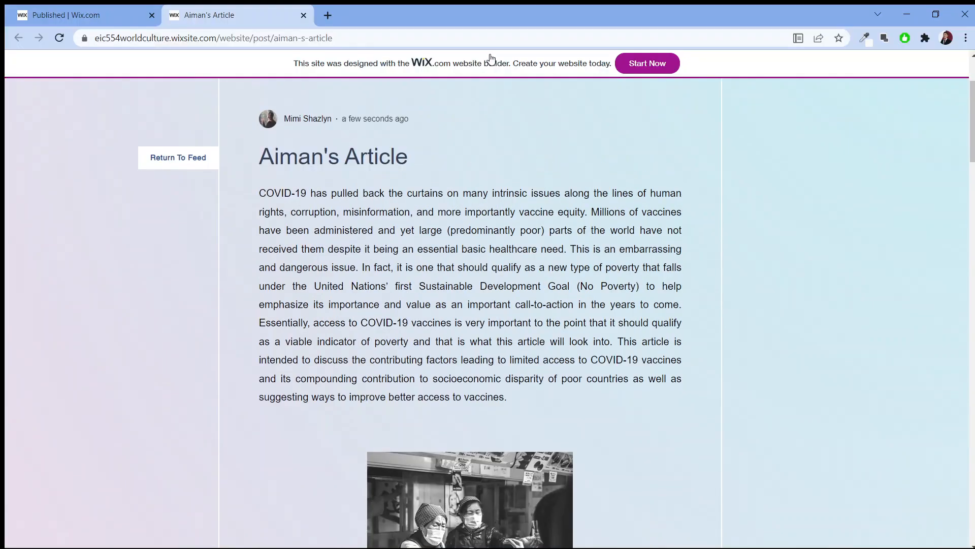